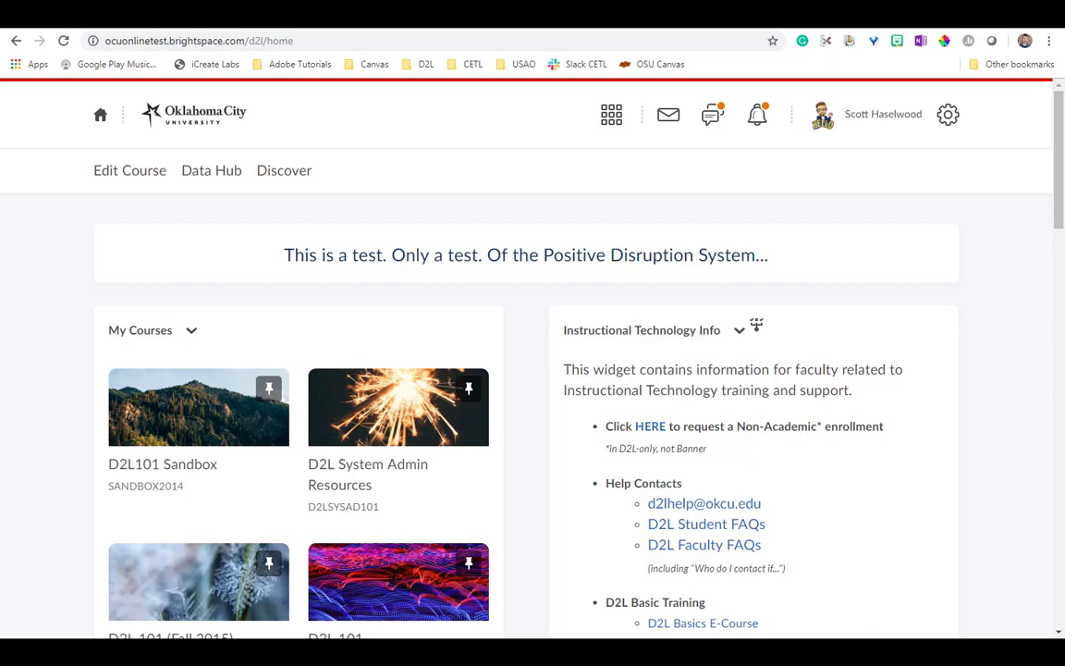
- Scroll down the home page toward the Scott Law Sandbox course tile
{"action": "scroll", "coordinate": [289, 526], "scroll_direction": "down", "scroll_amount": 4}
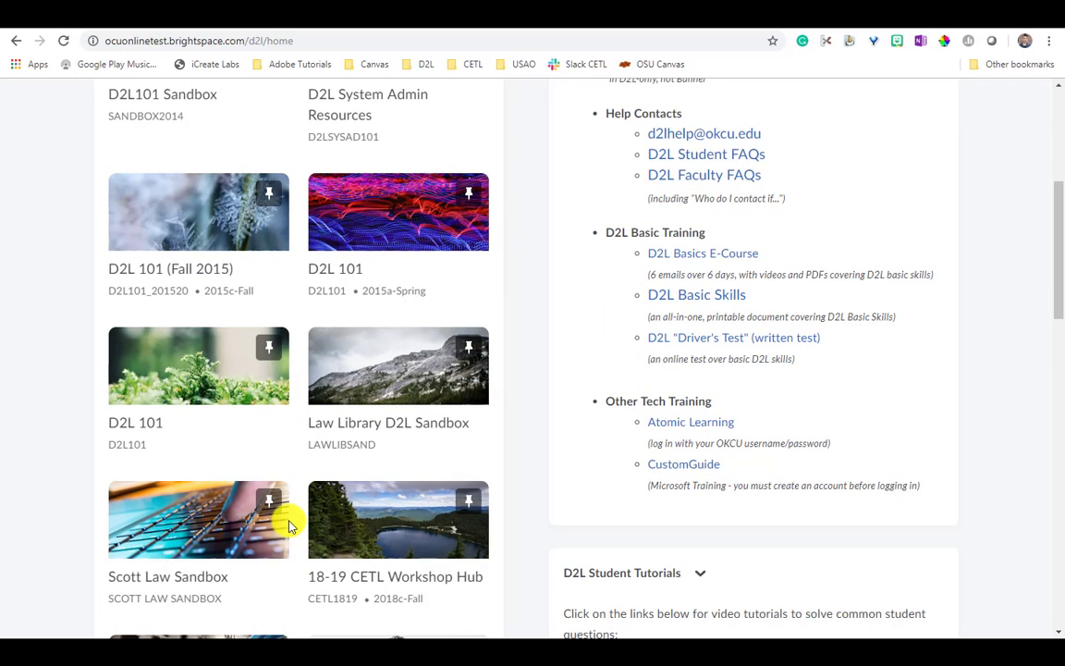
{"action": "scroll", "coordinate": [316, 418], "scroll_direction": "down", "scroll_amount": 2}
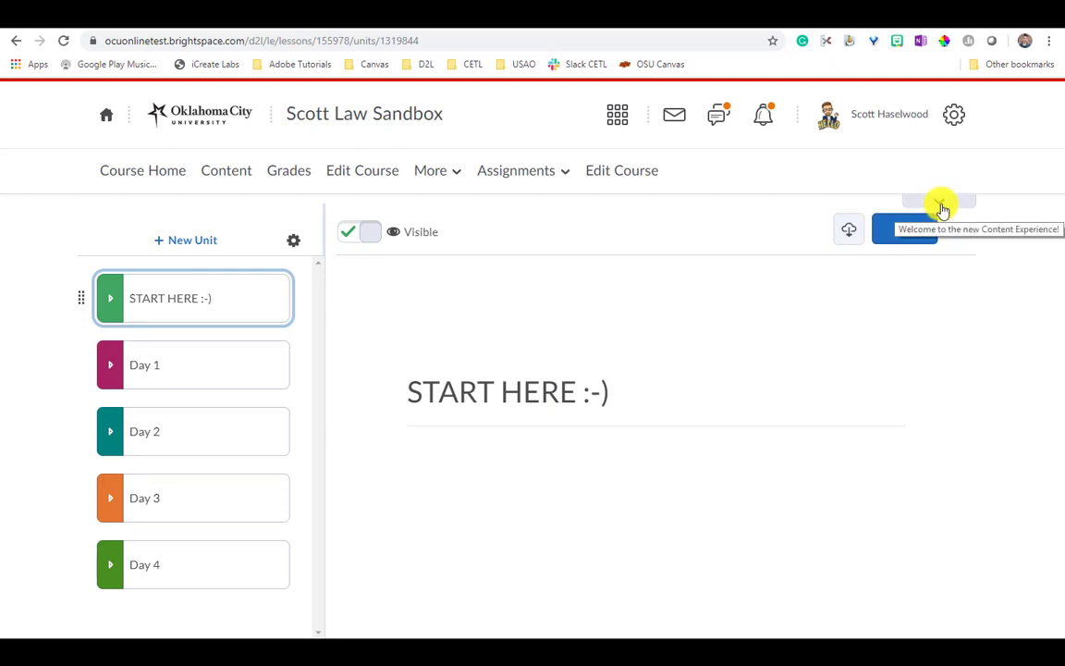
- Dismiss the new content announcement and open the Add options for the START HERE :-) unit
{"action": "left_click", "coordinate": [942, 208]}
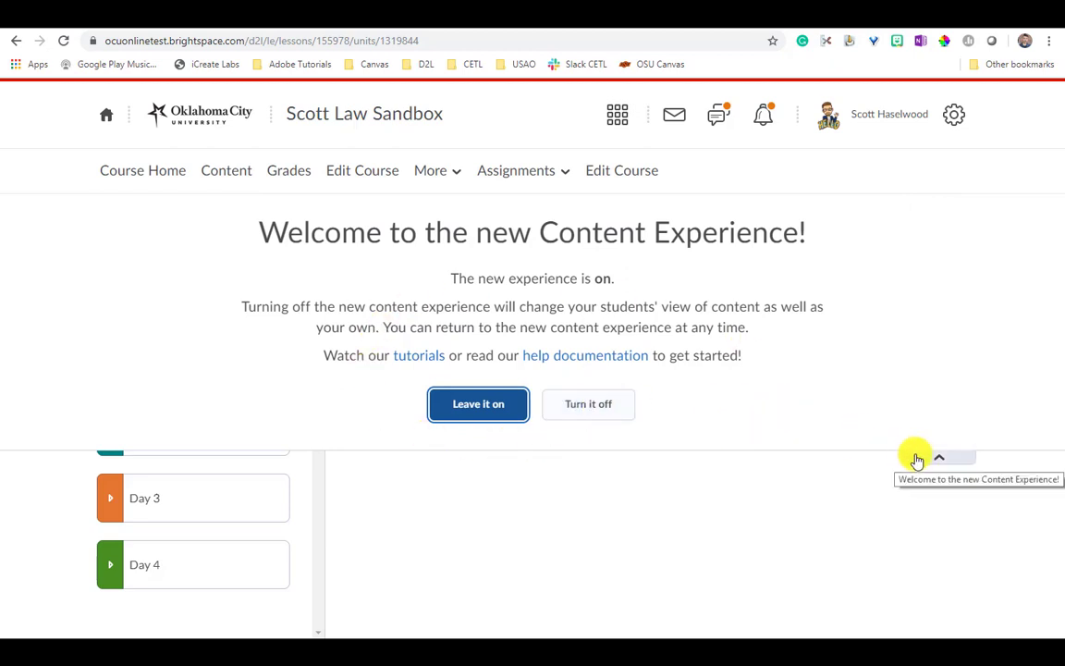
{"action": "left_click", "coordinate": [918, 459]}
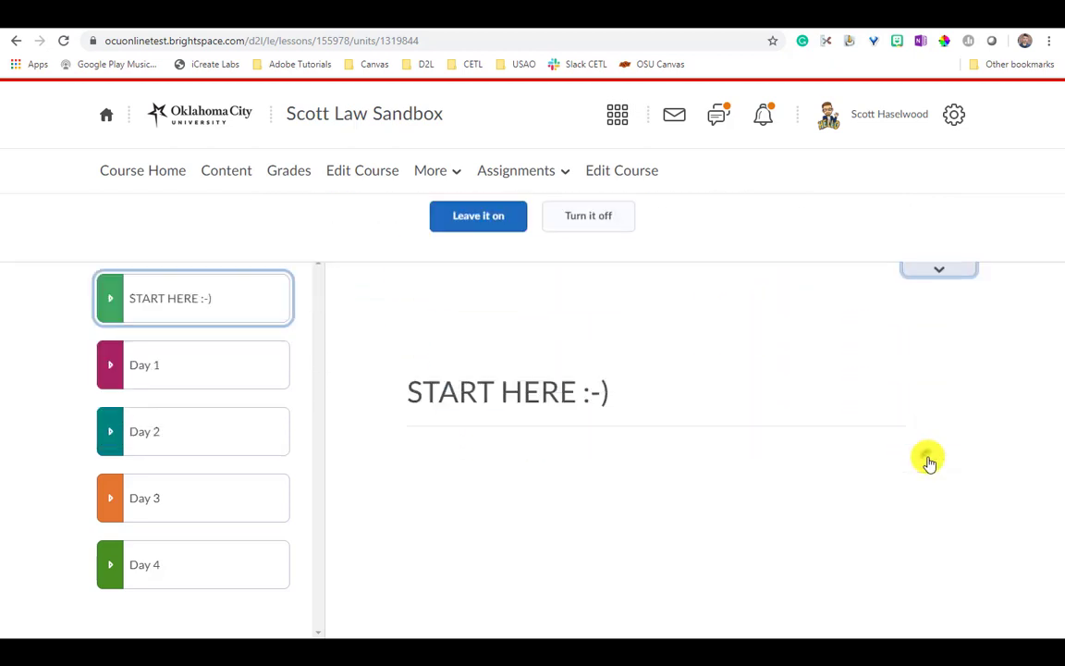
{"action": "left_click", "coordinate": [112, 301]}
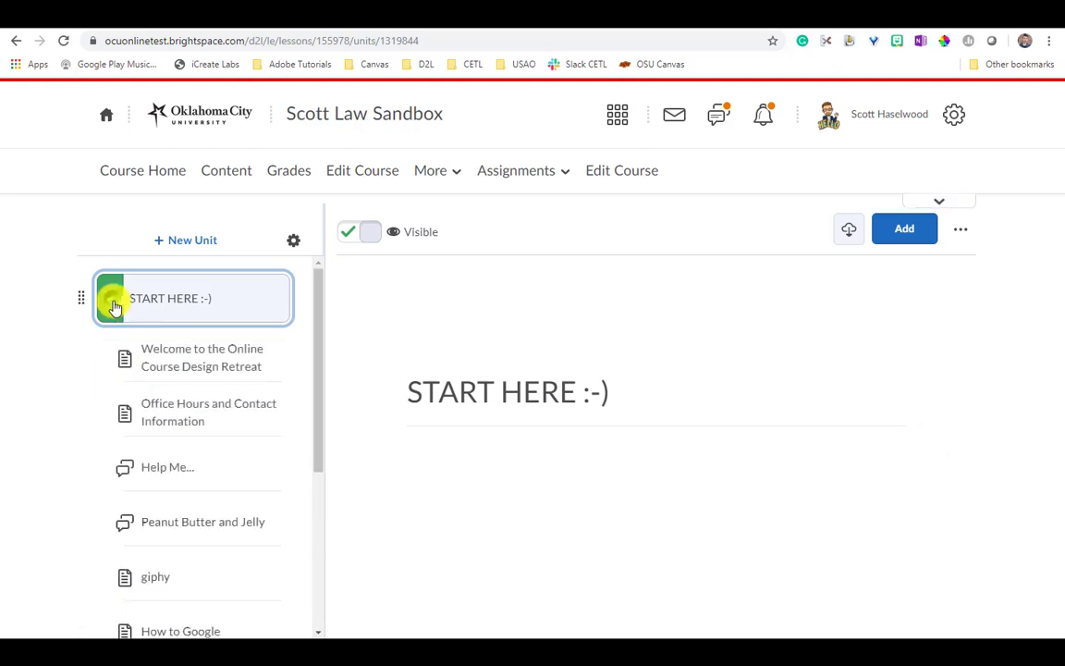
{"action": "left_click", "coordinate": [204, 299]}
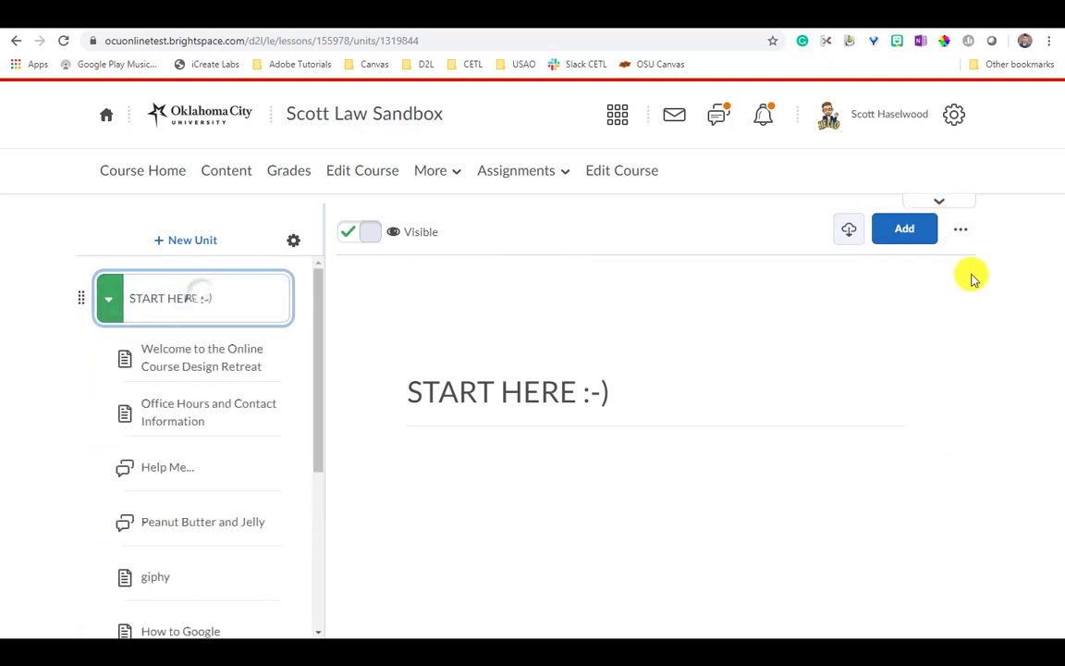
{"action": "left_click", "coordinate": [919, 235]}
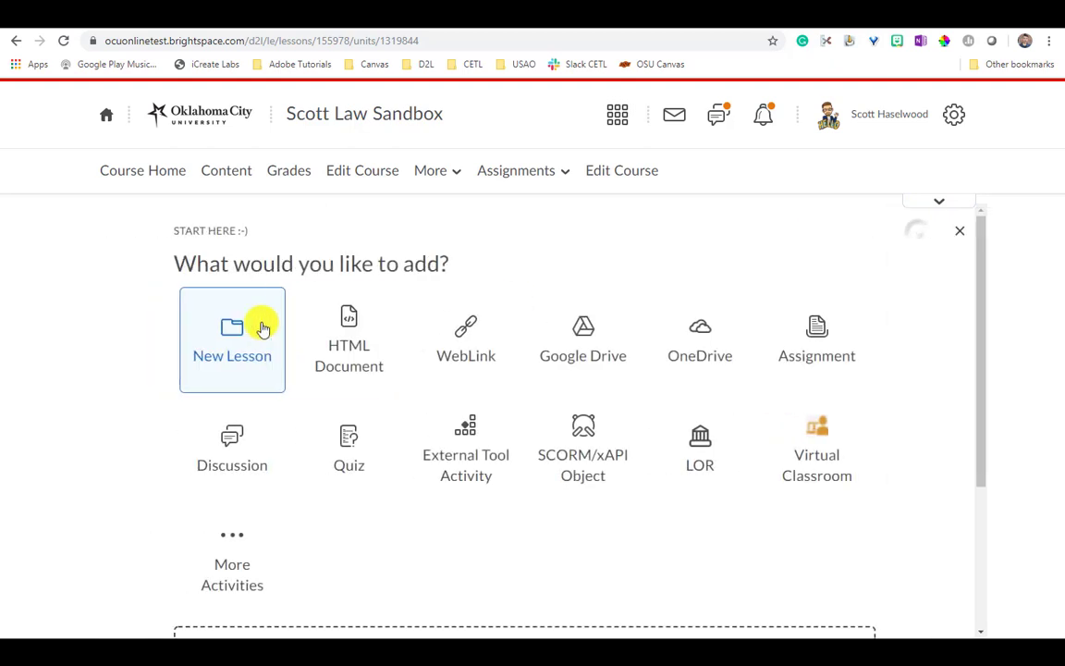
- Create a new HTML page titled 'Word Document Template'
{"action": "left_click", "coordinate": [340, 334]}
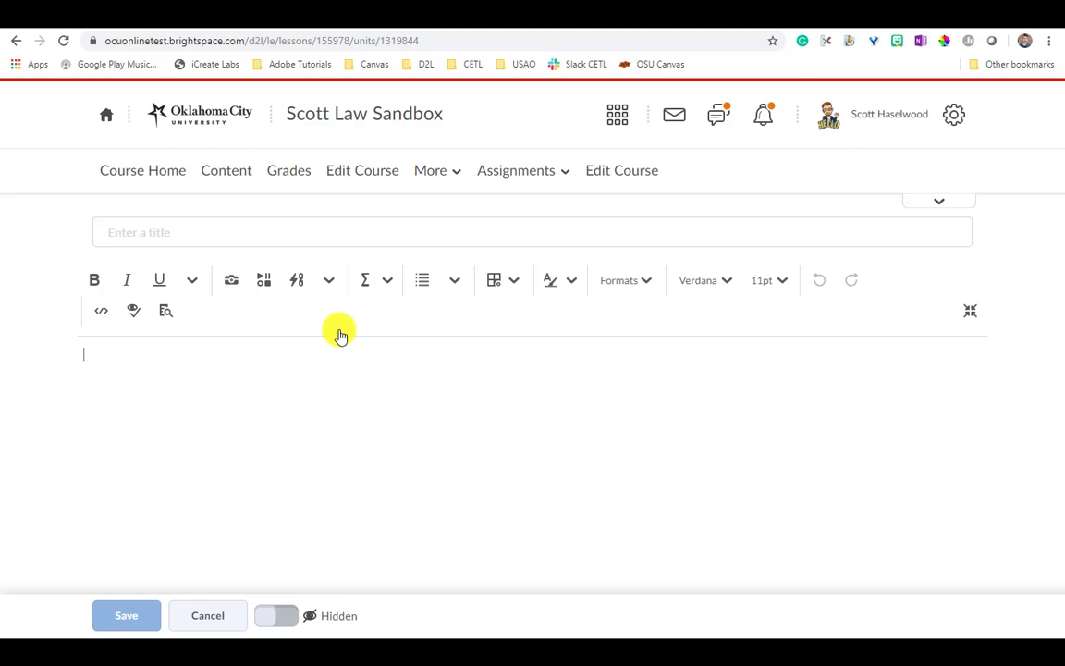
{"action": "type", "text": "Templa"}
{"action": "left_click", "coordinate": [342, 228]}
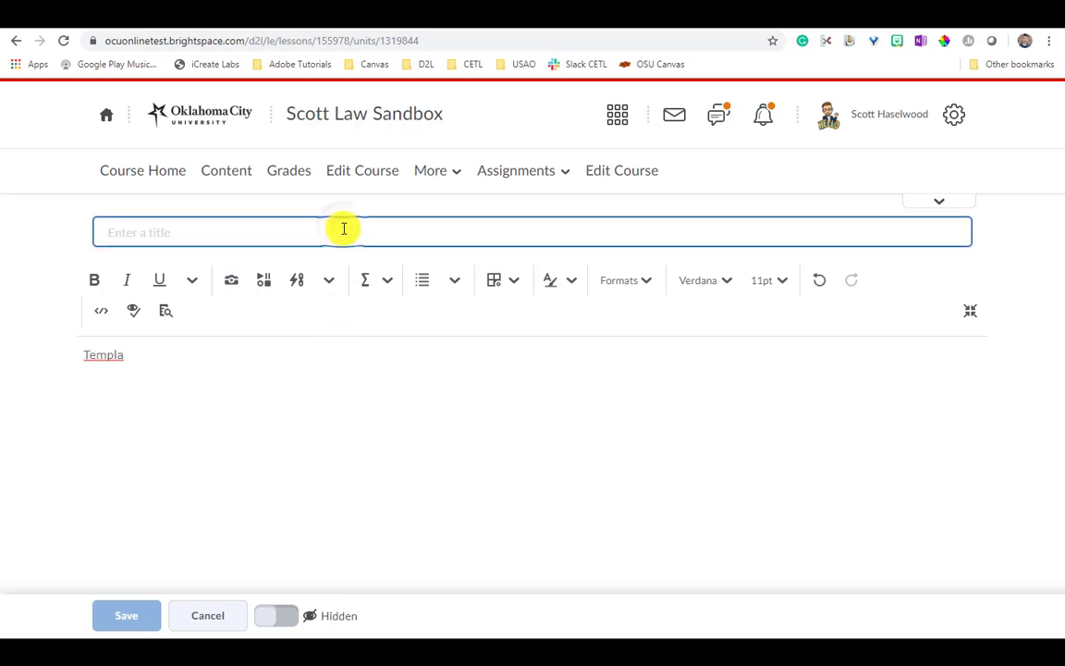
{"action": "type", "text": "Word Documen"}
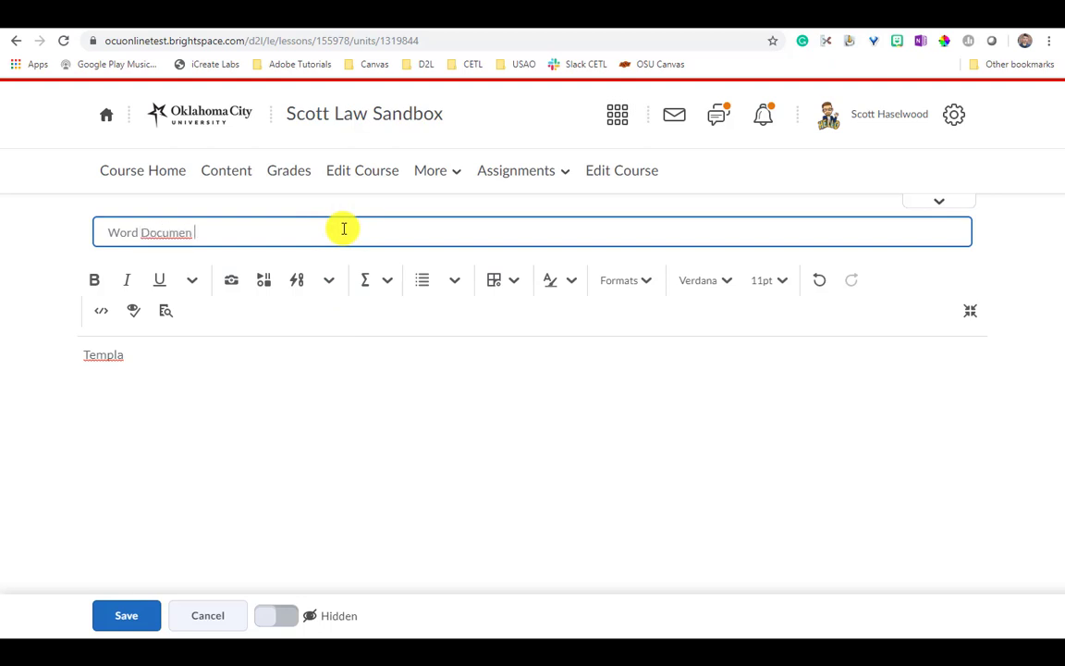
{"action": "type", "text": "t Template"}
- Write an 'Instructions:' line followed by bullets first, second and third
{"action": "left_click_drag", "start_coordinate": [121, 357], "coordinate": [79, 356]}
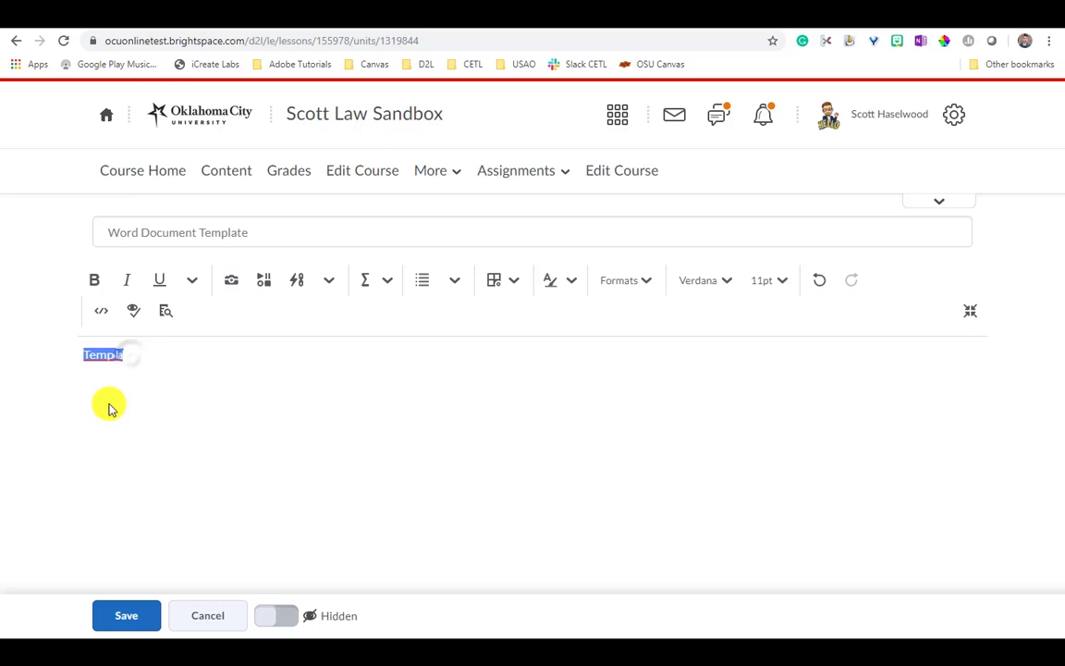
{"action": "type", "text": "Instructions:"}
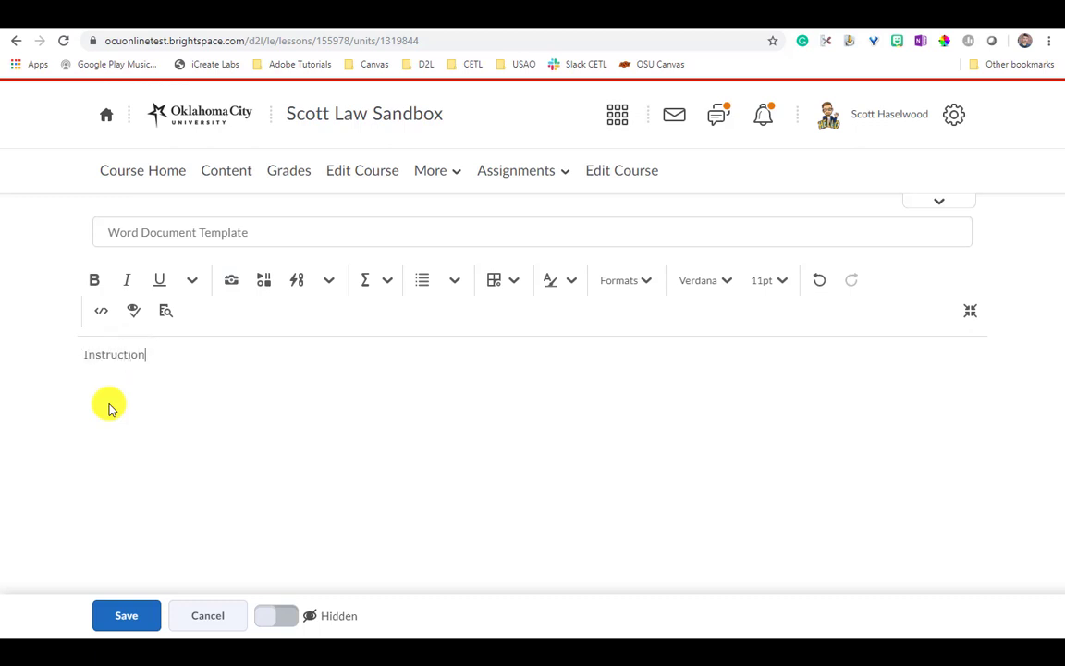
{"action": "left_click", "coordinate": [420, 284]}
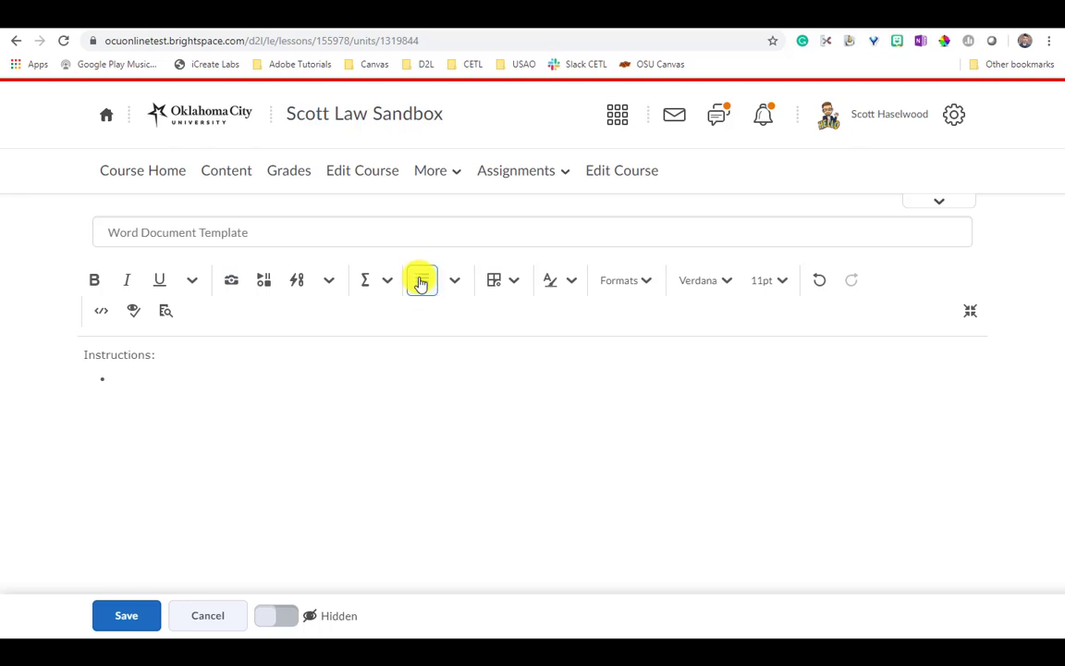
{"action": "type", "text": "first"}
{"action": "key", "text": "Return"}
{"action": "type", "text": "s"}
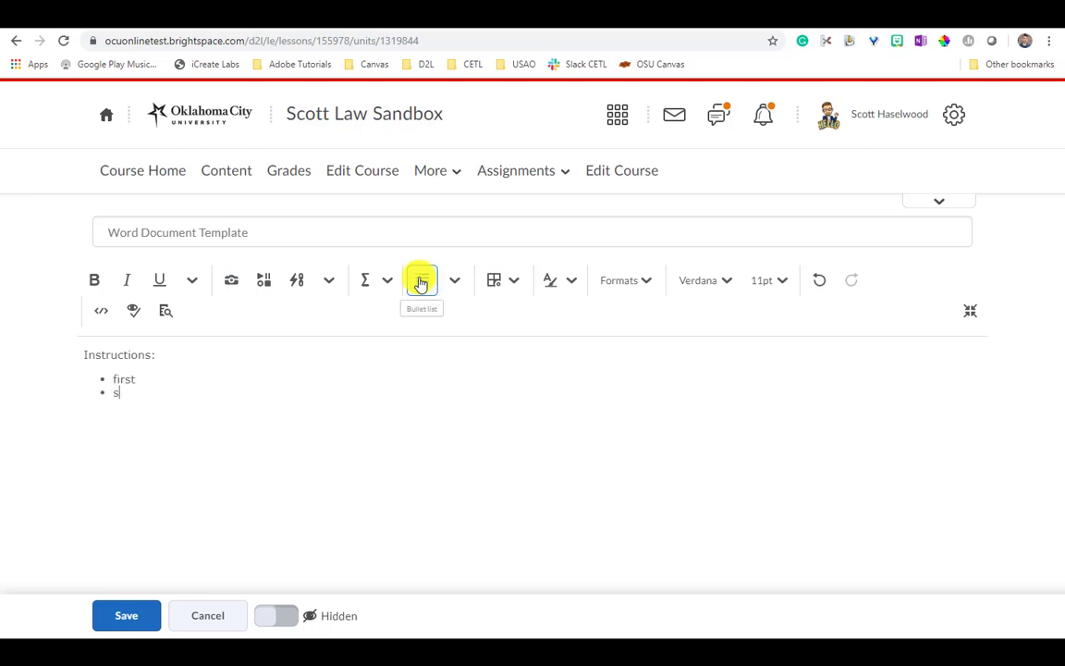
{"action": "type", "text": "econd thirthri"}
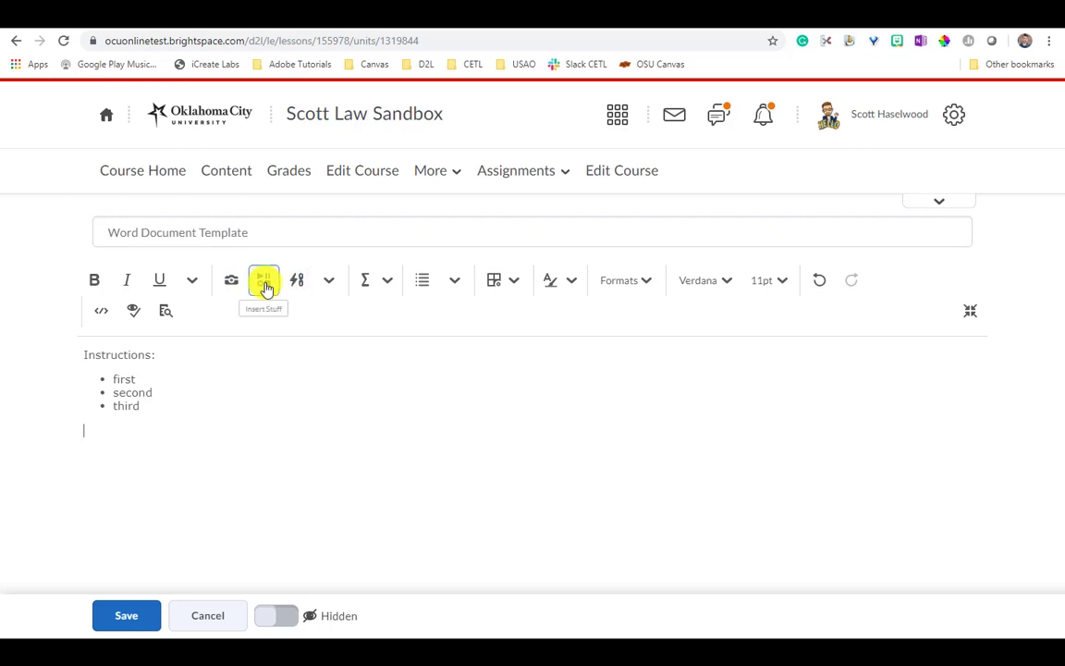
- Upload UDL Guiding Questions.docx from the computer into the page
{"action": "left_click", "coordinate": [264, 283]}
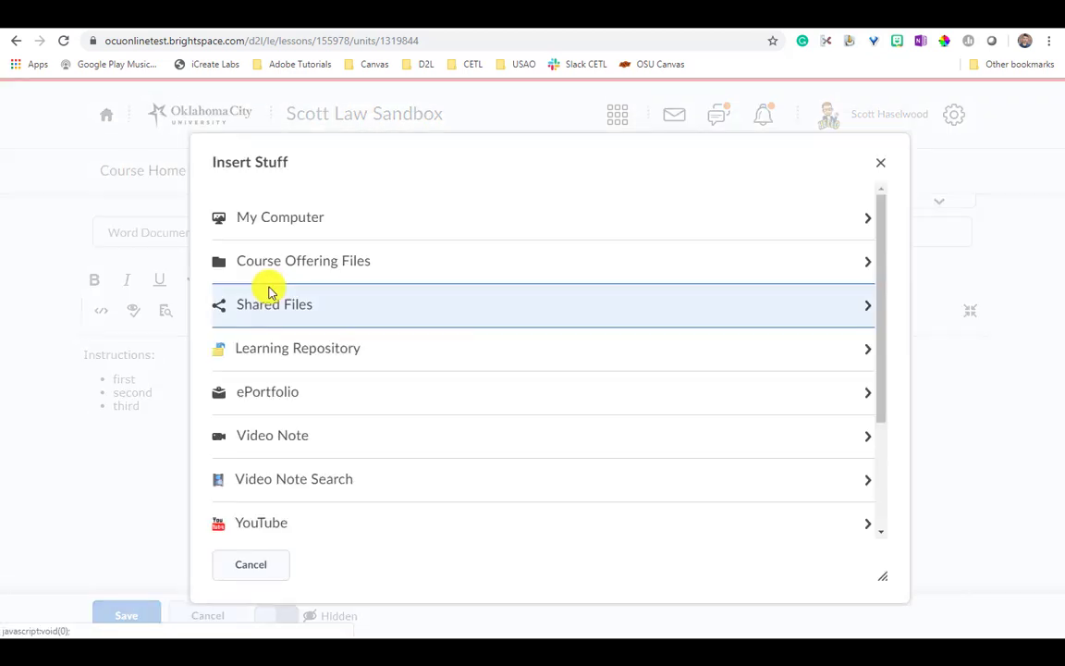
{"action": "left_click", "coordinate": [268, 231]}
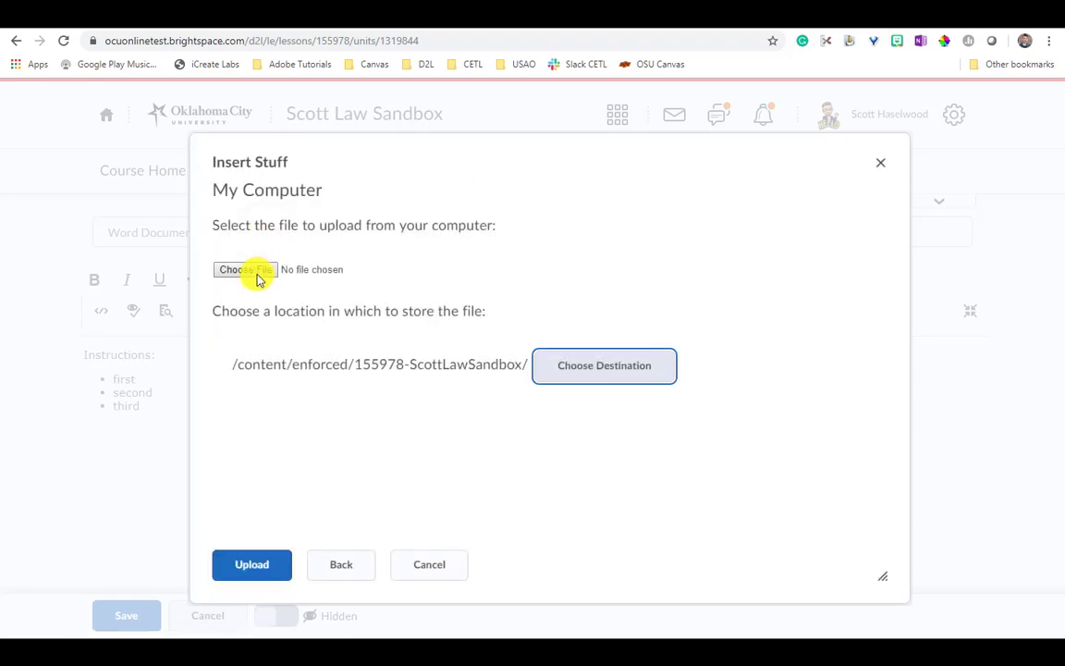
{"action": "left_click", "coordinate": [255, 271]}
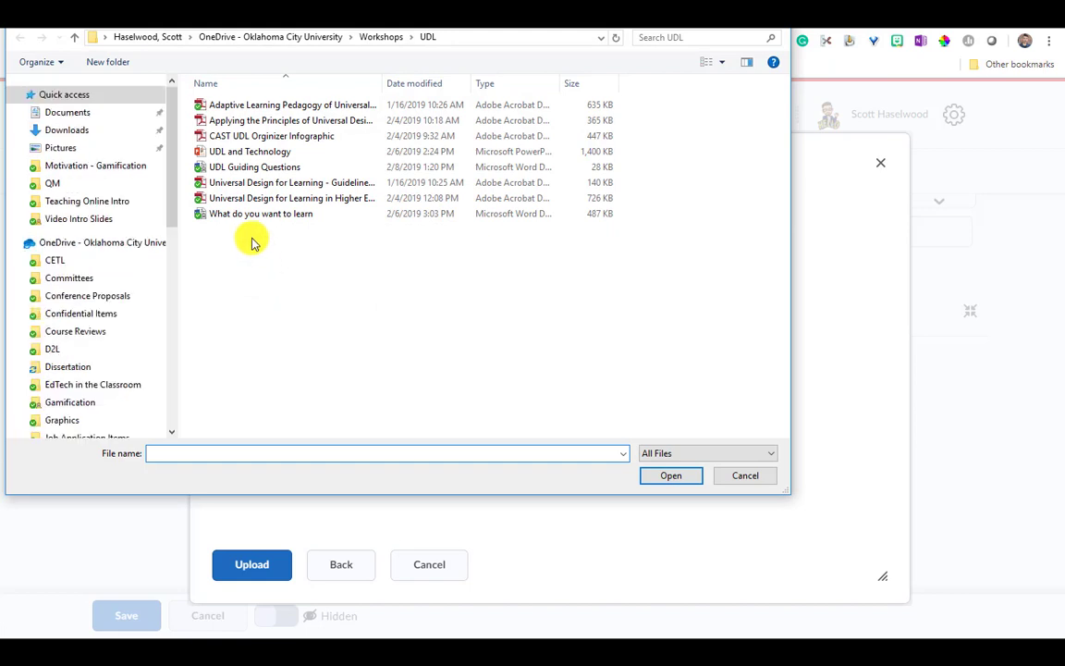
{"action": "left_click", "coordinate": [251, 171]}
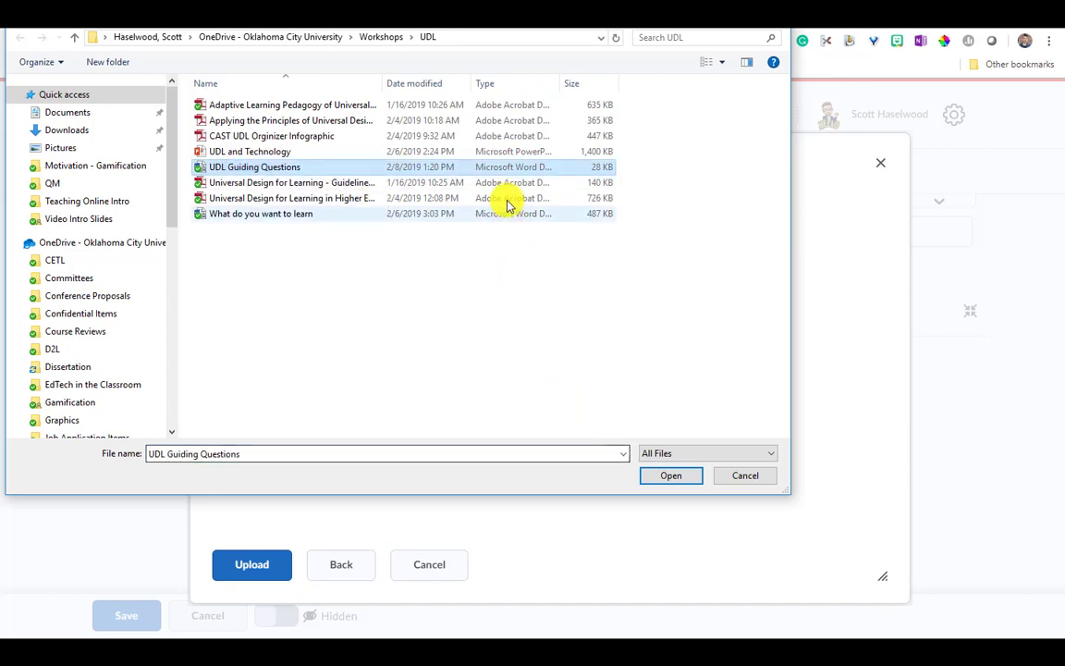
{"action": "left_click", "coordinate": [672, 475]}
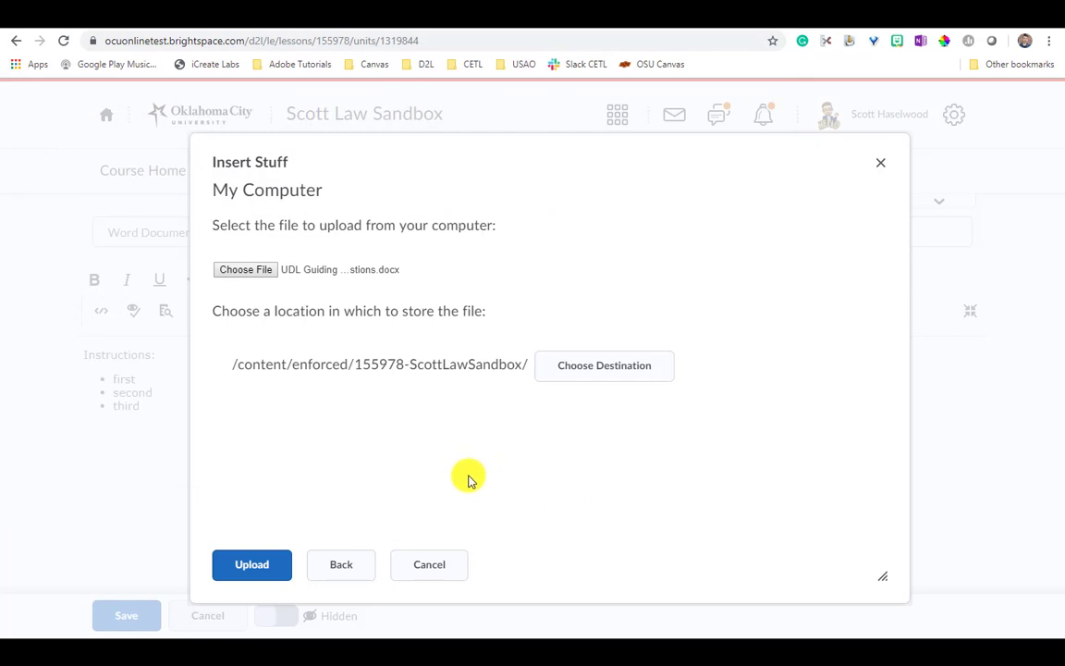
{"action": "left_click", "coordinate": [257, 568]}
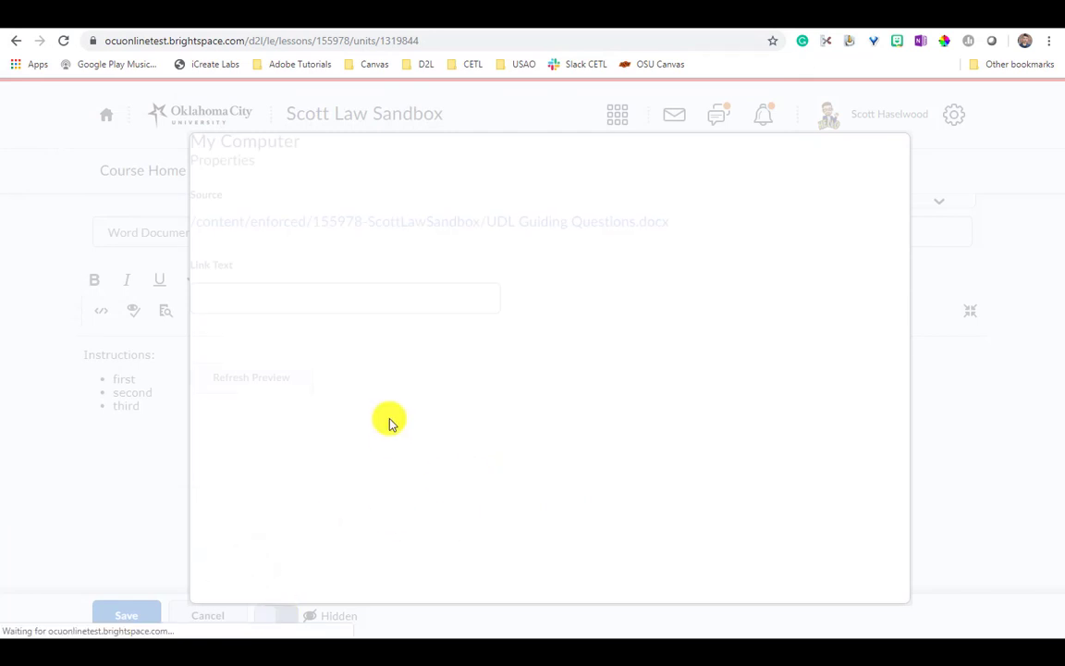
- Insert the uploaded file as a link labeled 'UDL Word Document'
{"action": "left_click", "coordinate": [356, 347]}
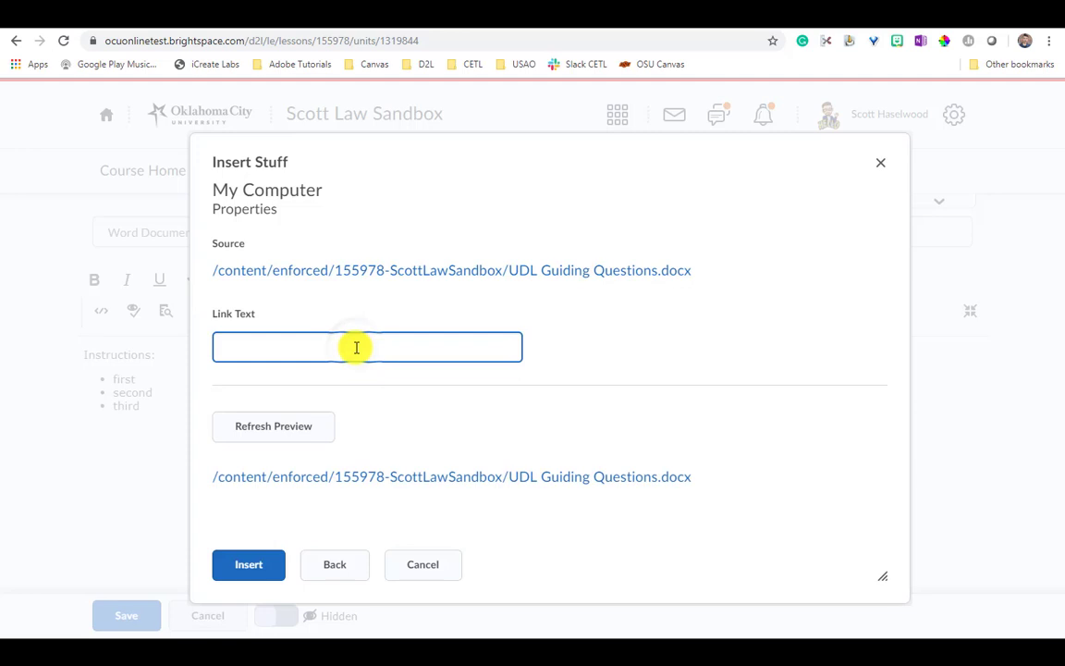
{"action": "type", "text": "UDL Word Document"}
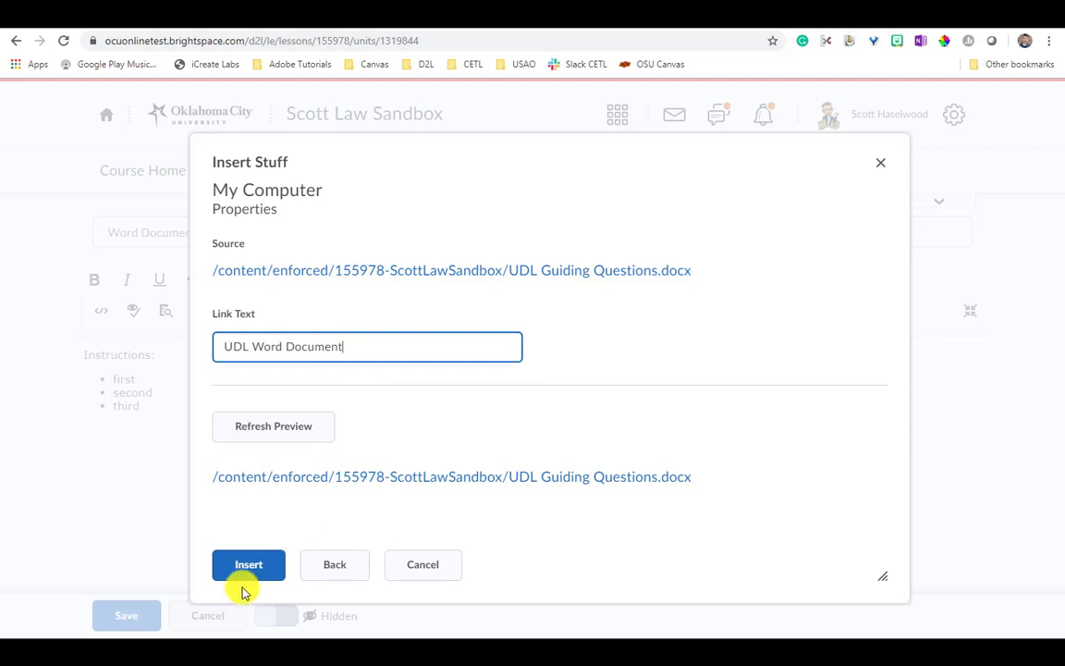
{"action": "left_click", "coordinate": [248, 566]}
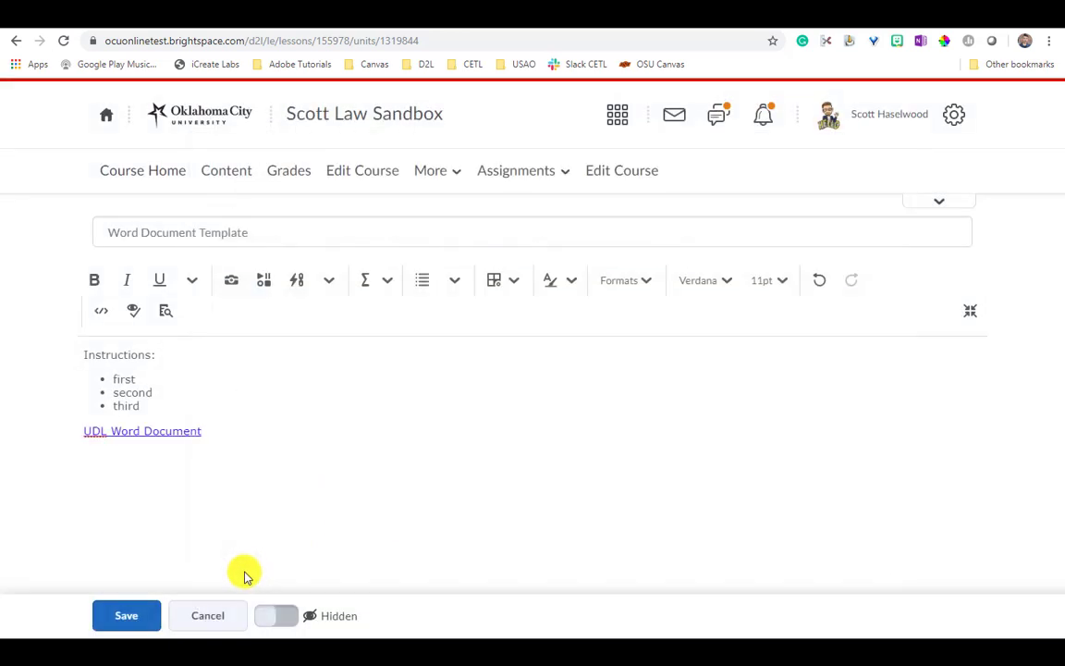
- Save the Word Document Template page and test that its UDL Word Document link downloads
{"action": "left_click", "coordinate": [133, 615]}
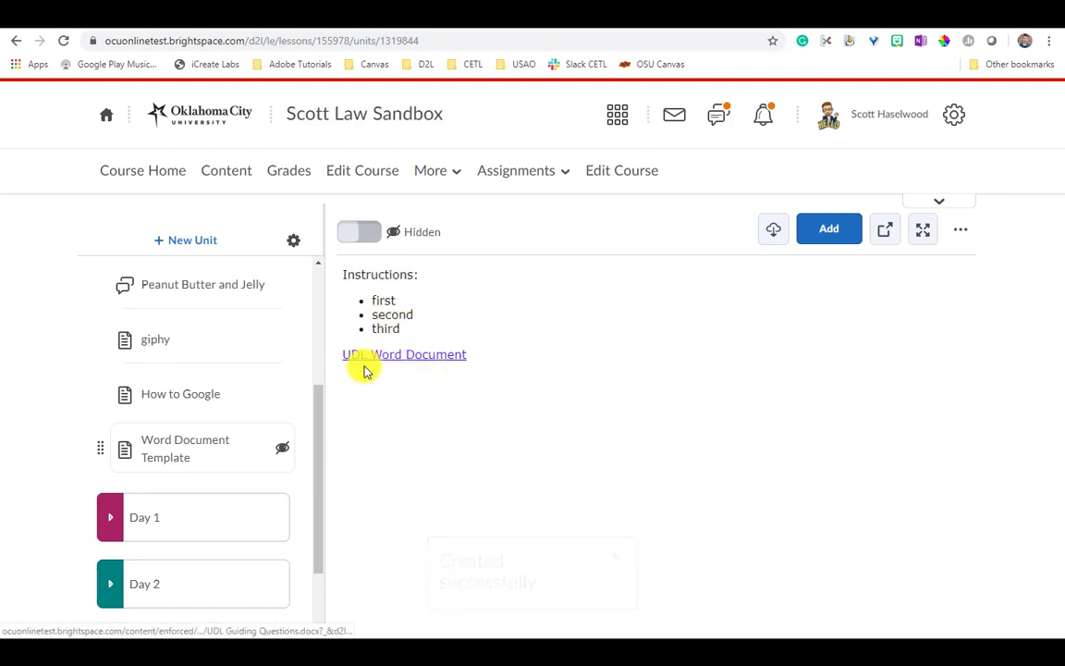
{"action": "left_click", "coordinate": [424, 357]}
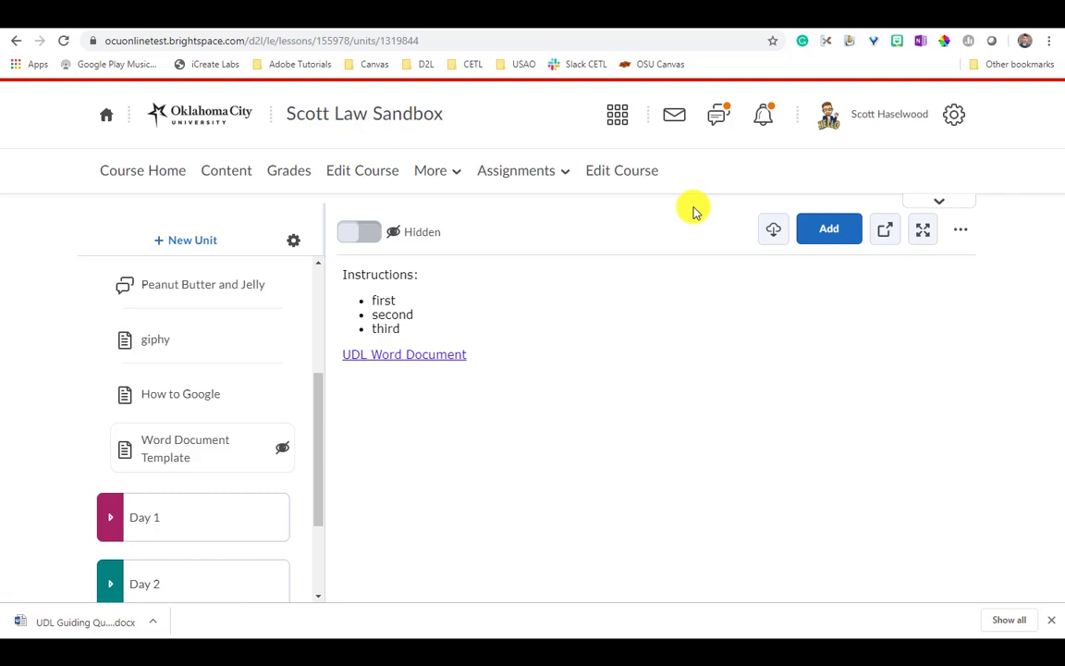
- Open the Course File picker and scroll down to the UDL files
{"action": "left_click", "coordinate": [824, 241]}
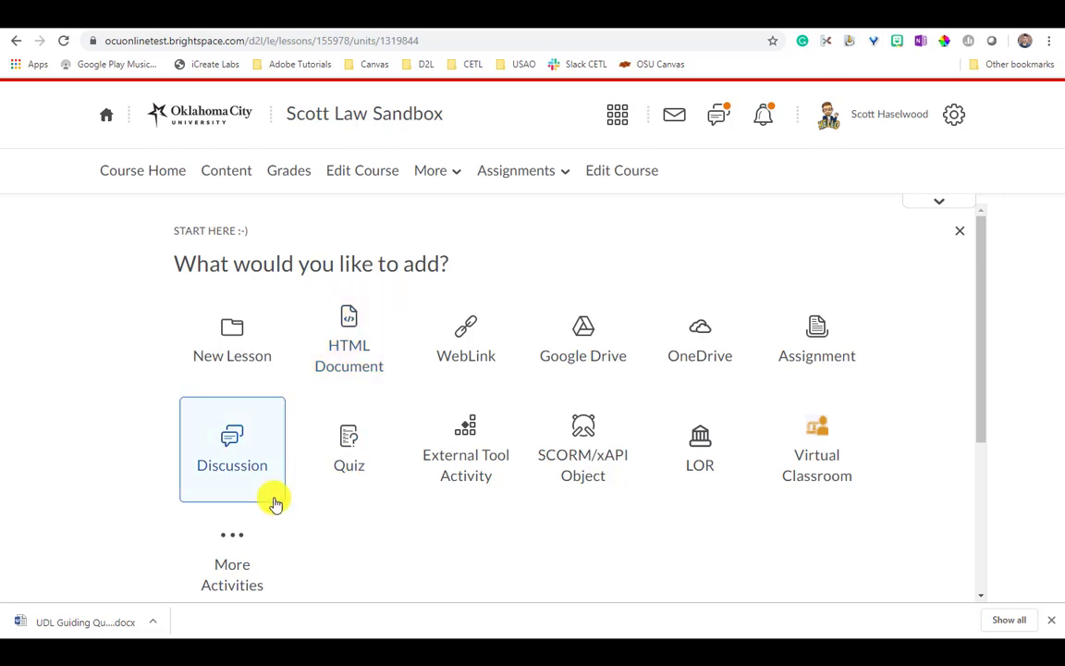
{"action": "left_click", "coordinate": [238, 571]}
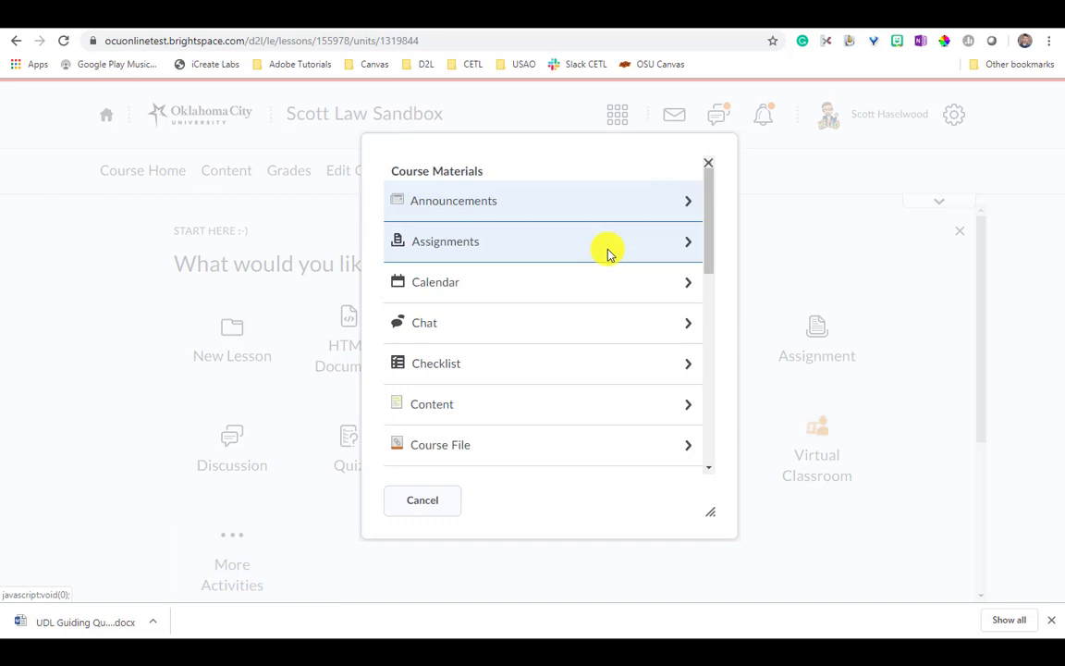
{"action": "scroll", "coordinate": [607, 254], "scroll_direction": "down", "scroll_amount": 1}
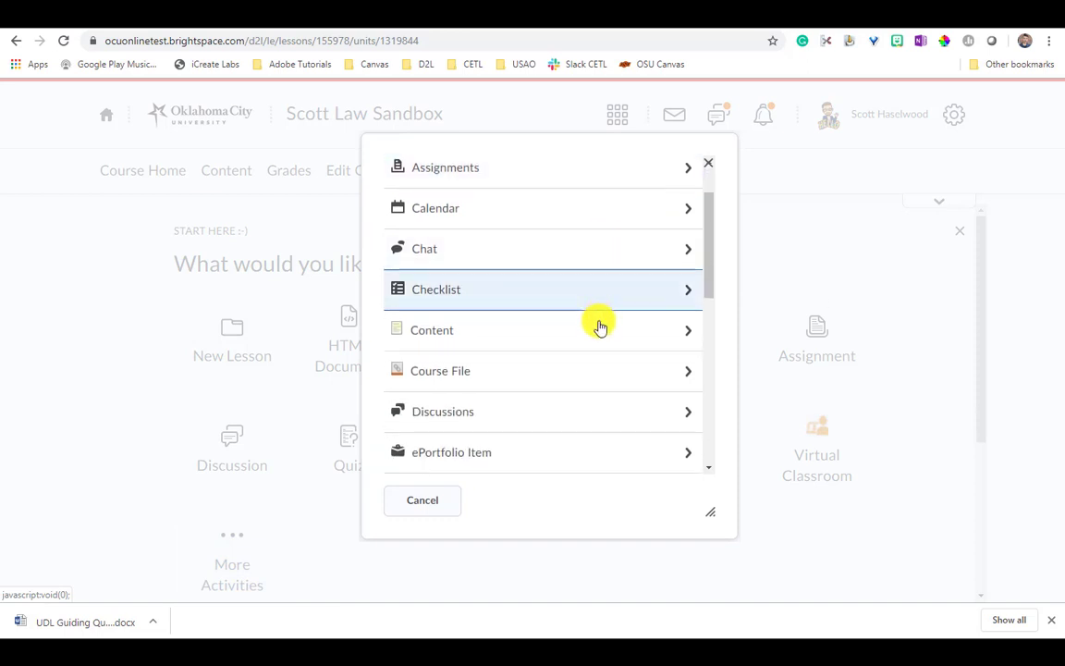
{"action": "left_click", "coordinate": [603, 374]}
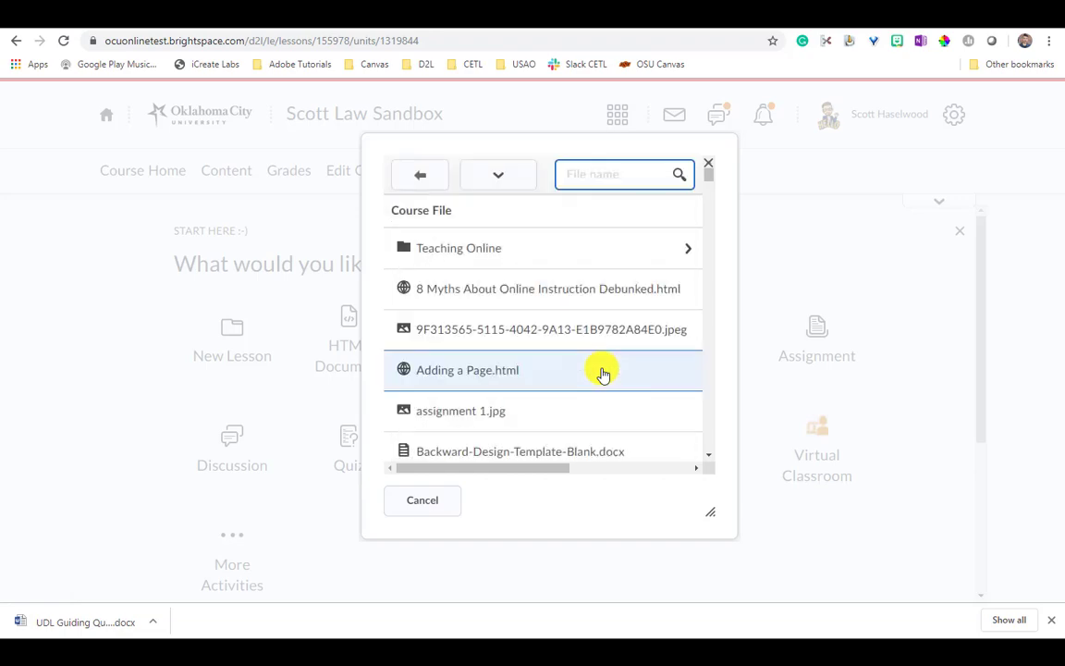
{"action": "scroll", "coordinate": [603, 373], "scroll_direction": "down", "scroll_amount": 10}
{"action": "scroll", "coordinate": [603, 373], "scroll_direction": "down", "scroll_amount": 12}
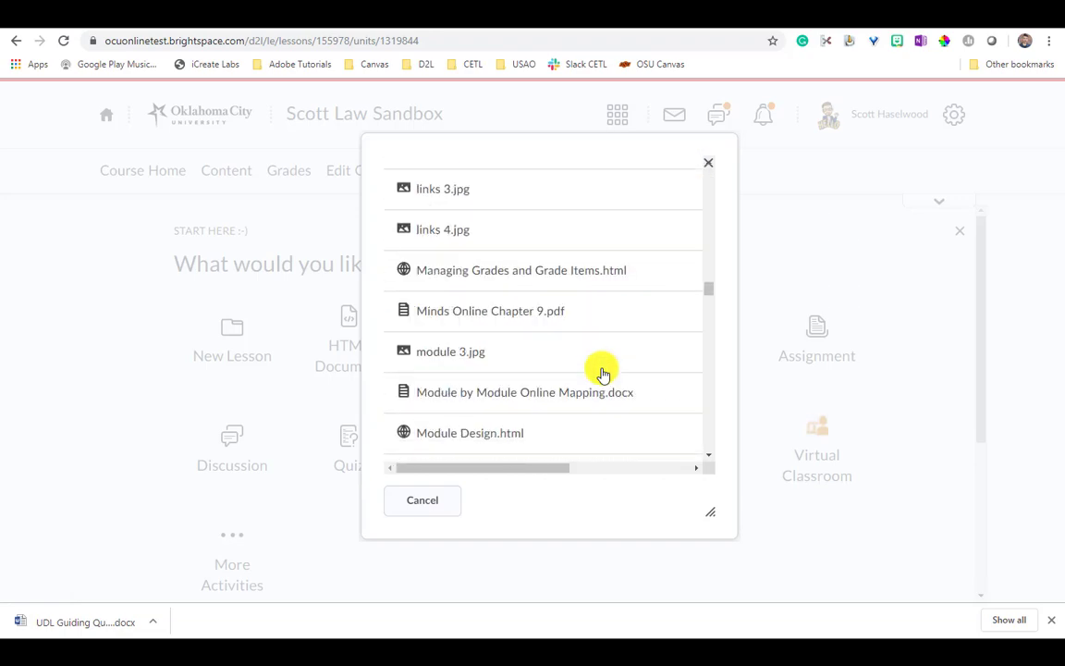
{"action": "scroll", "coordinate": [603, 374], "scroll_direction": "down", "scroll_amount": 15}
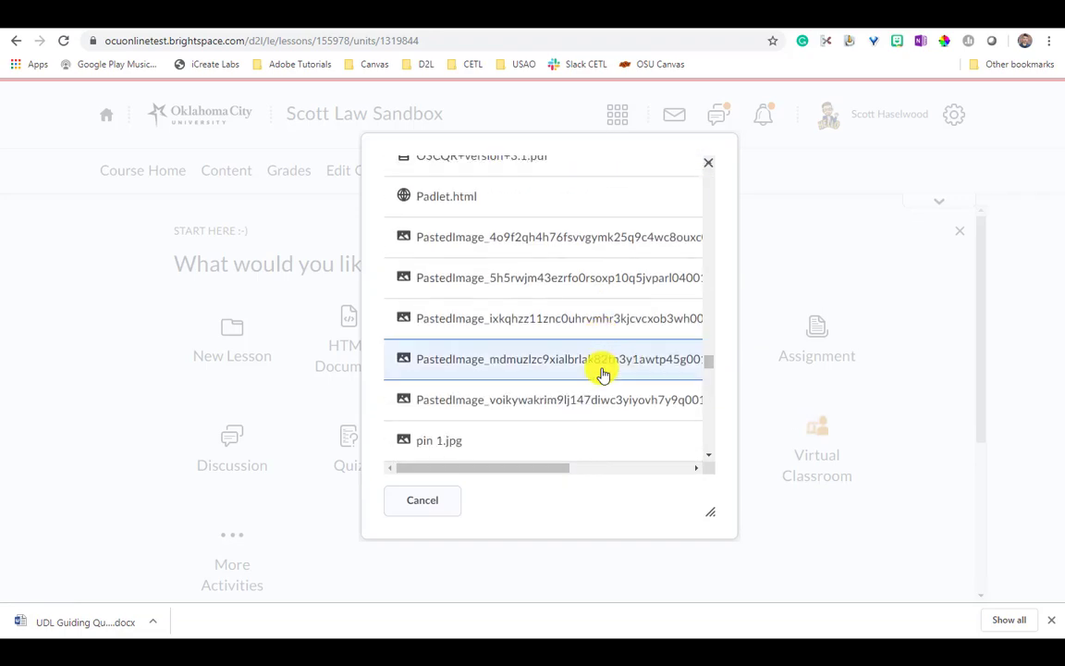
{"action": "scroll", "coordinate": [603, 374], "scroll_direction": "down", "scroll_amount": 15}
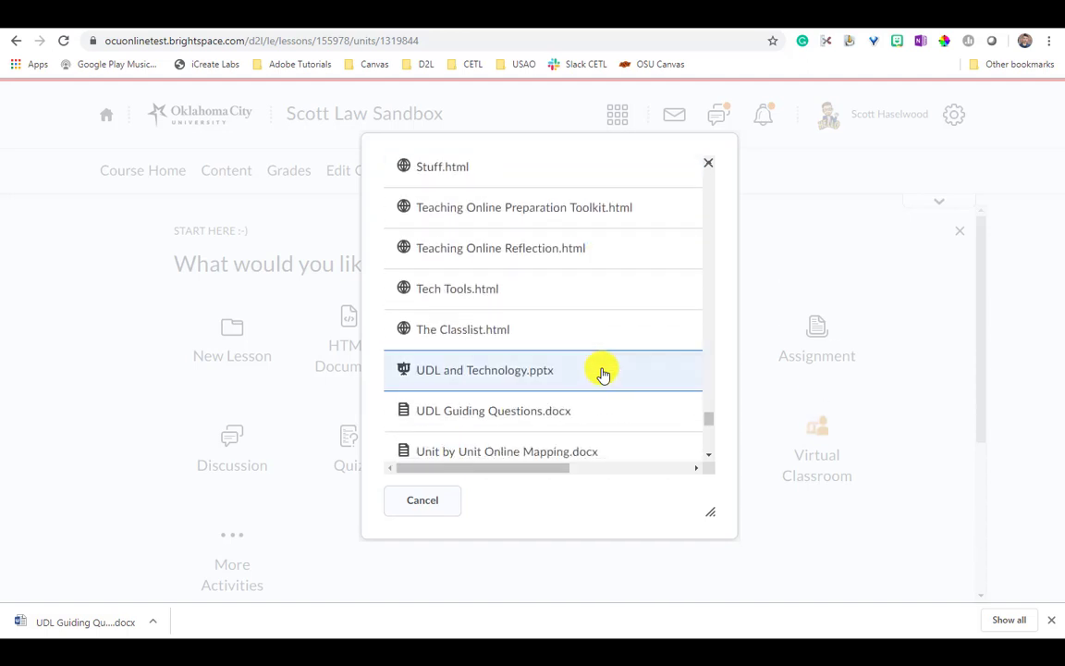
- Add UDL Guiding Questions.docx as a topic and review its two-page PDF view
{"action": "left_click", "coordinate": [567, 419]}
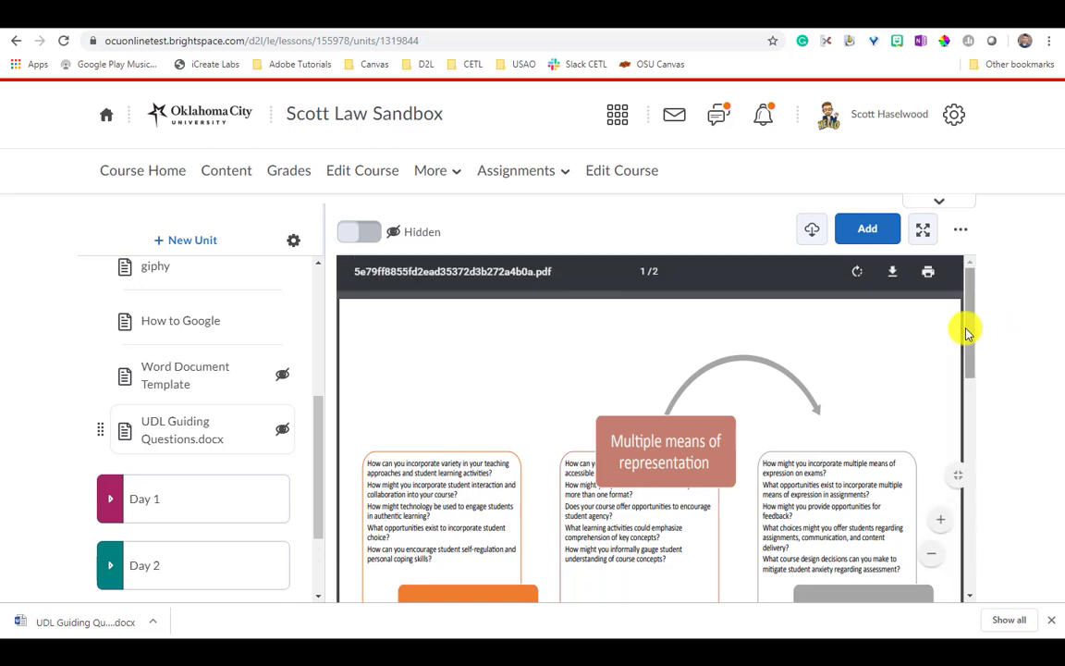
{"action": "scroll", "coordinate": [965, 333], "scroll_direction": "down", "scroll_amount": 1}
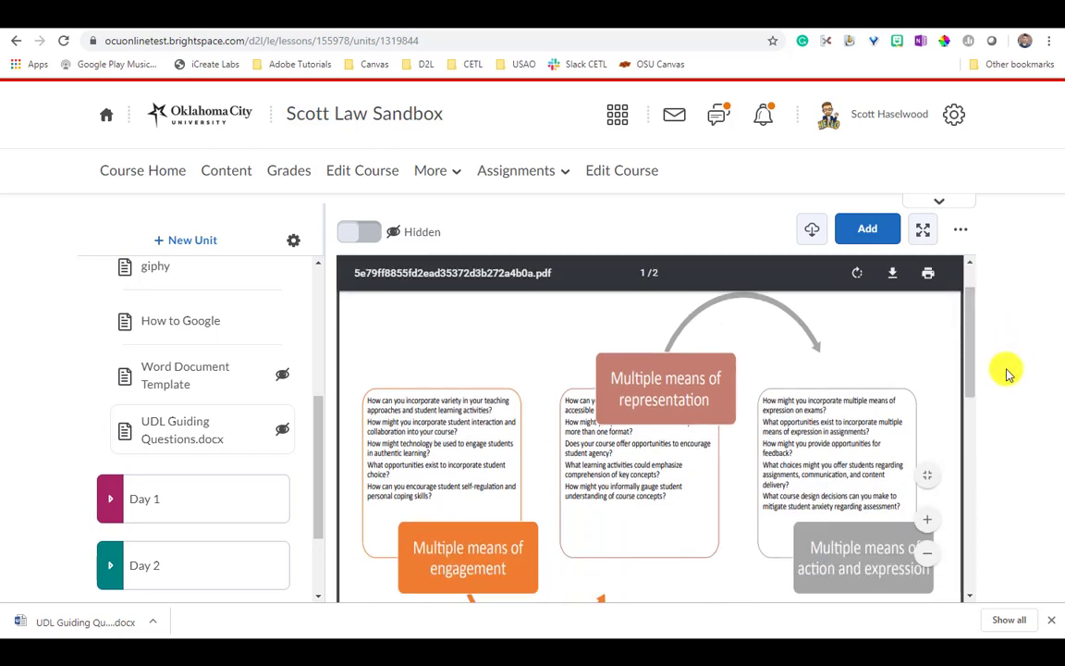